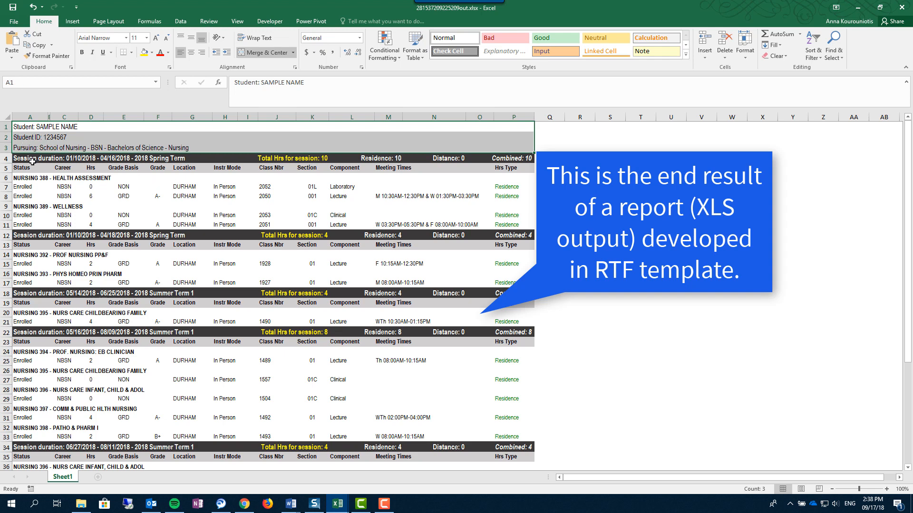
- Examine how the original report lists the student's enrollment by session across the spring, summer and fall terms on one sheet
{"action": "left_click", "coordinate": [32, 162]}
{"action": "left_click", "coordinate": [153, 236]}
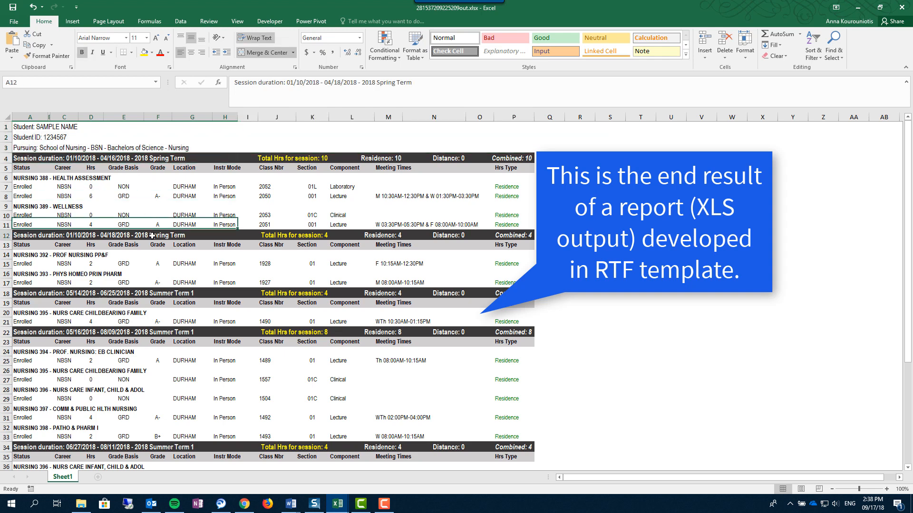
{"action": "left_click", "coordinate": [183, 291]}
{"action": "left_click", "coordinate": [194, 332]}
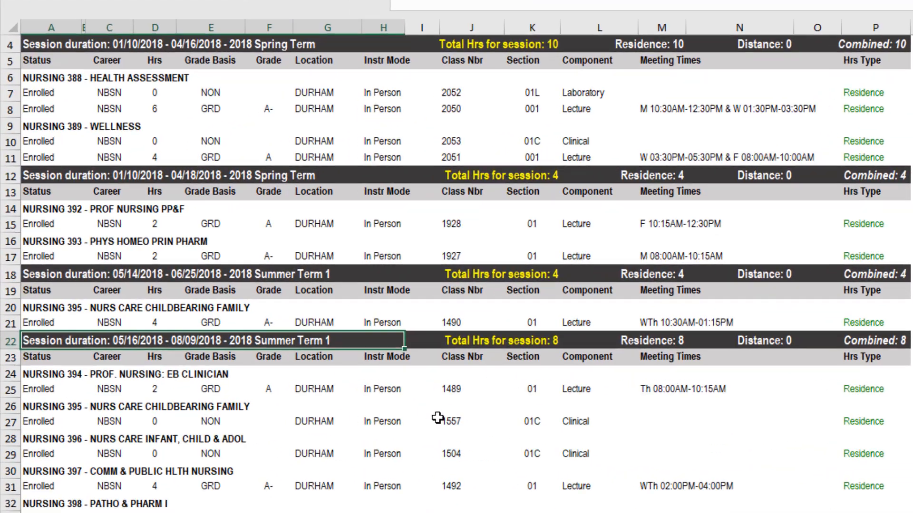
{"action": "scroll", "coordinate": [438, 418], "scroll_direction": "down", "scroll_amount": 5}
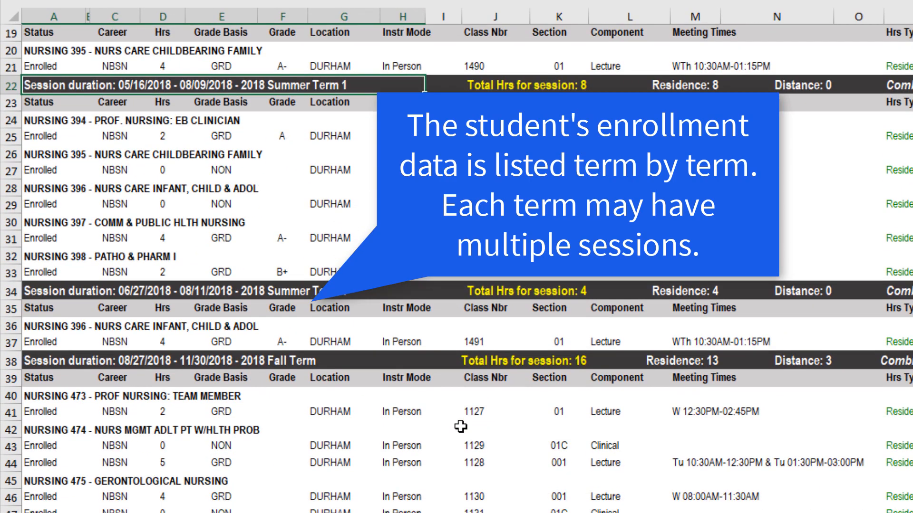
{"action": "scroll", "coordinate": [460, 427], "scroll_direction": "down", "scroll_amount": 1}
{"action": "left_click", "coordinate": [278, 309]}
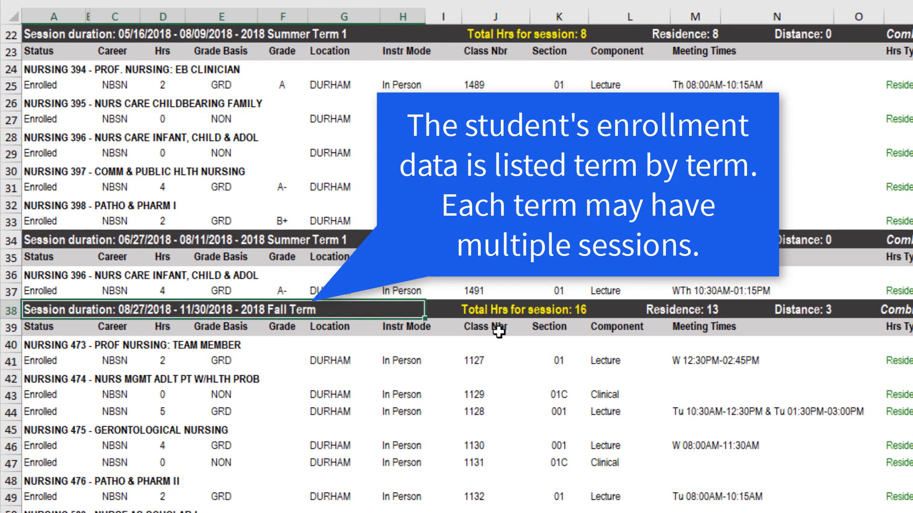
{"action": "scroll", "coordinate": [498, 332], "scroll_direction": "up", "scroll_amount": 7}
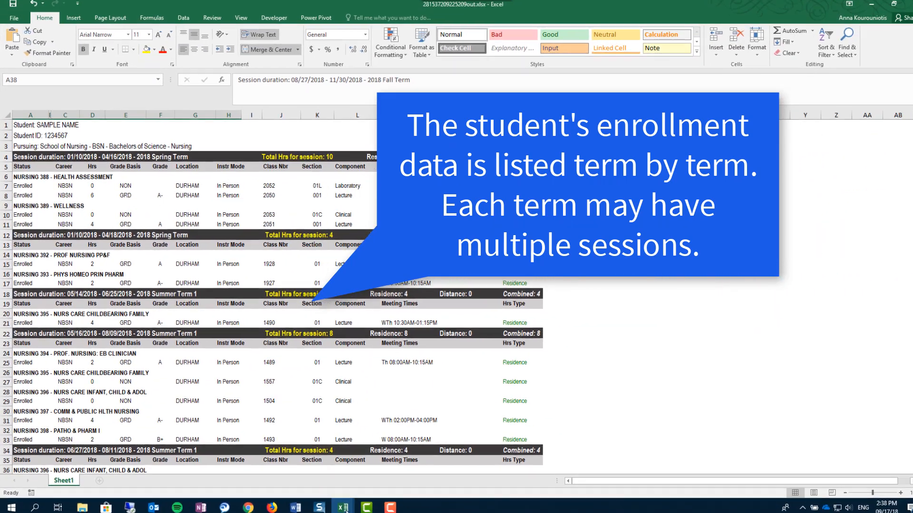
- Switch to the Output.xlsx workbook and examine its student header, session row and the separate 2018 Spring Term and 2018 Summer Term 1 sheets
{"action": "mouse_move", "coordinate": [338, 503]}
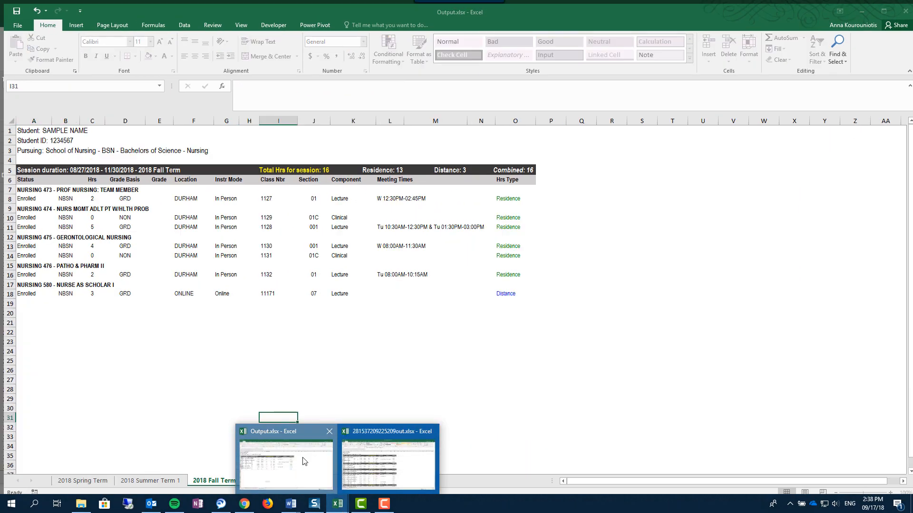
{"action": "left_click", "coordinate": [306, 461]}
{"action": "left_click", "coordinate": [102, 345]}
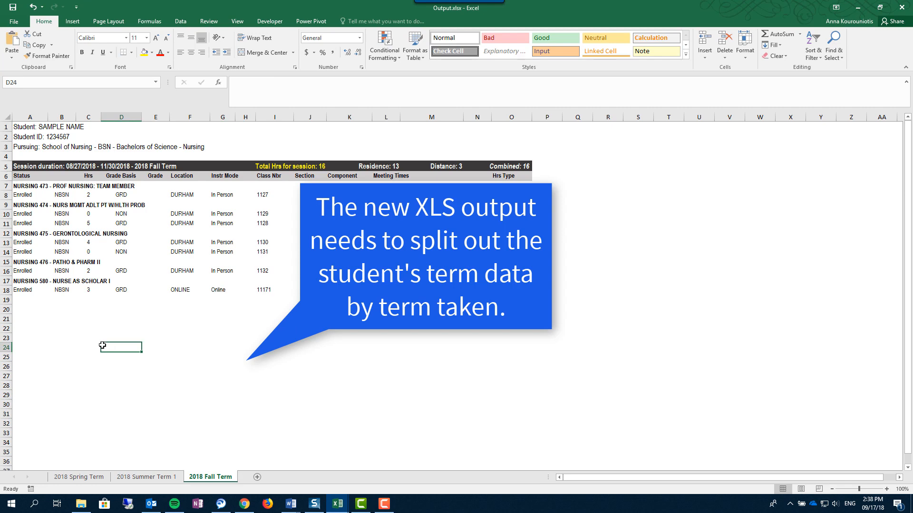
{"action": "left_click_drag", "start_coordinate": [34, 126], "coordinate": [36, 149]}
{"action": "left_click", "coordinate": [119, 167]}
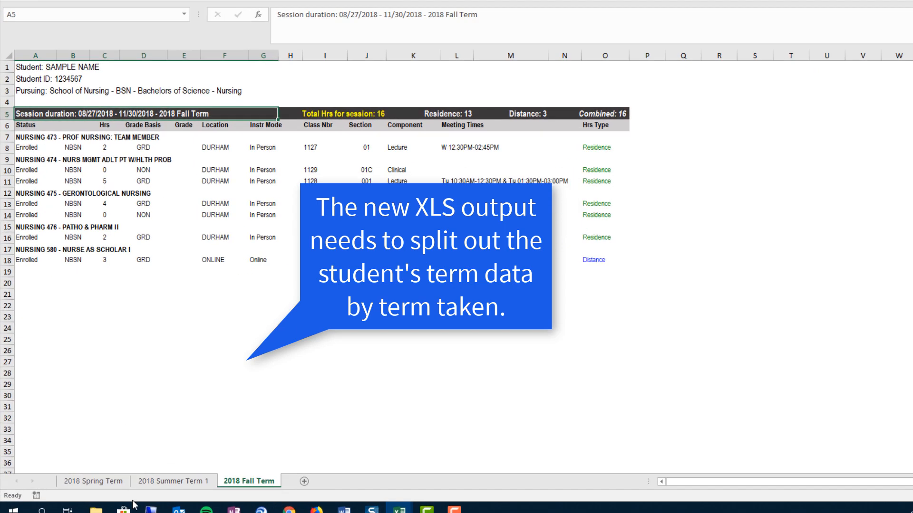
{"action": "left_click", "coordinate": [114, 483]}
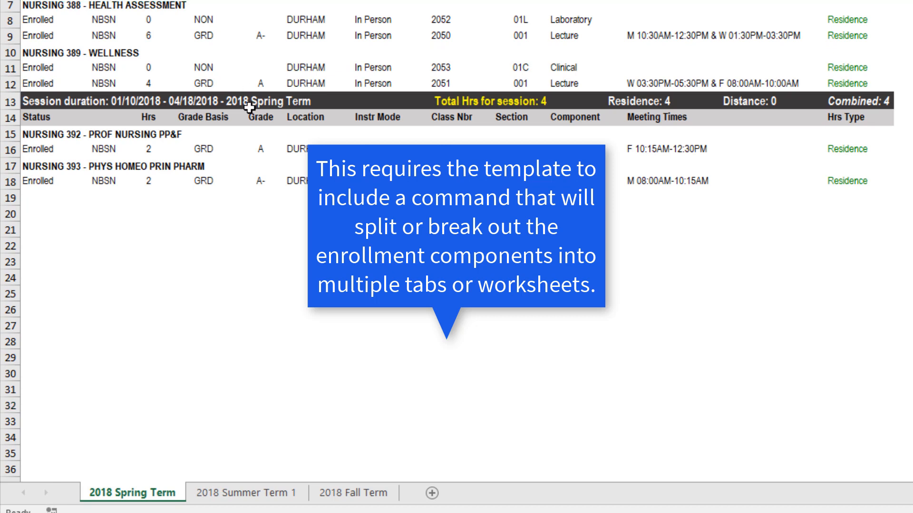
{"action": "left_click", "coordinate": [249, 493]}
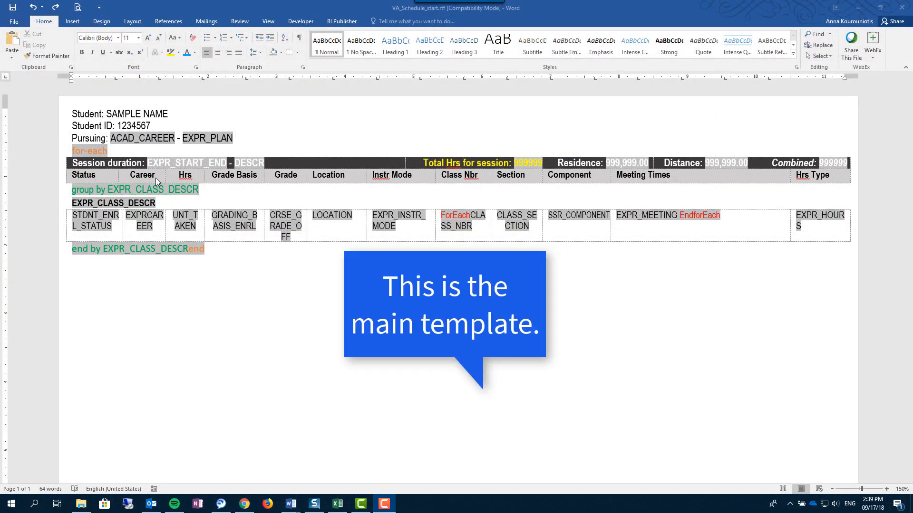
- In the VA_Schedule_start.rtf template, examine the student header fields and the loop properties of the orange for-each tag
{"action": "left_click", "coordinate": [92, 116]}
{"action": "left_click_drag", "start_coordinate": [74, 113], "coordinate": [235, 139]}
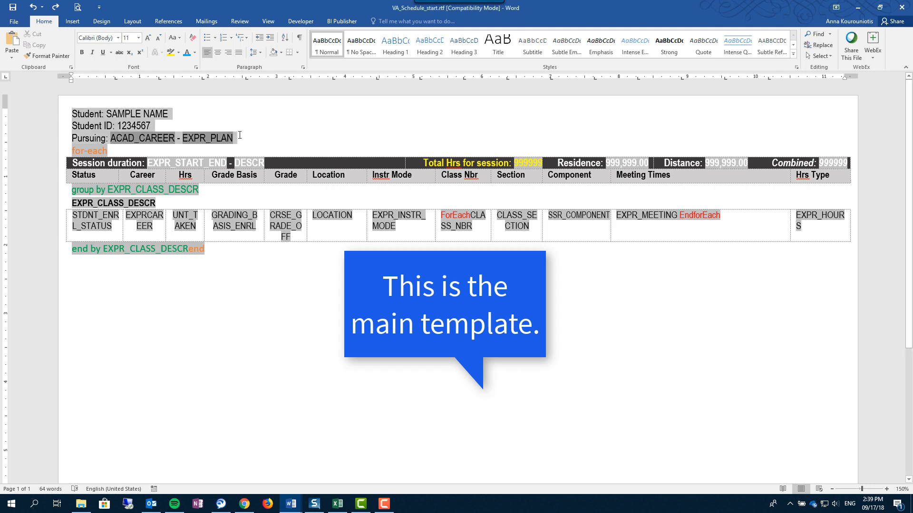
{"action": "left_click", "coordinate": [93, 152]}
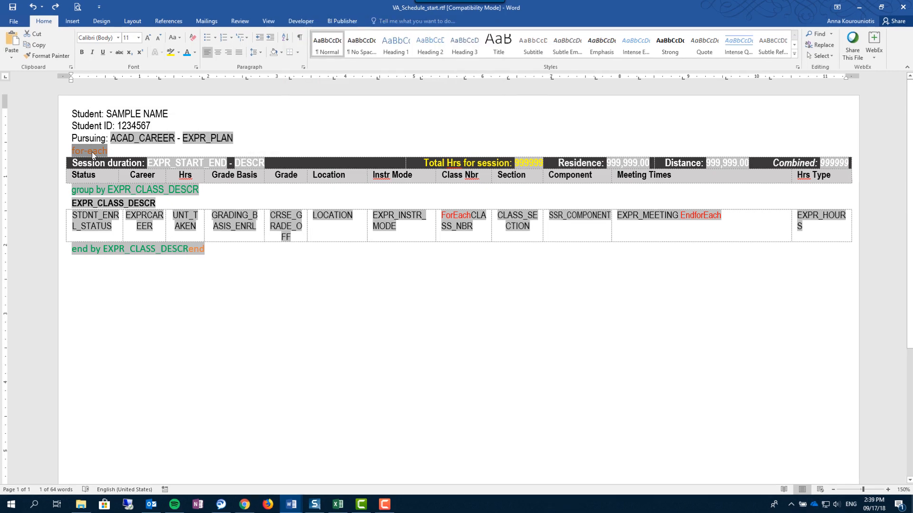
{"action": "double_click", "coordinate": [92, 153]}
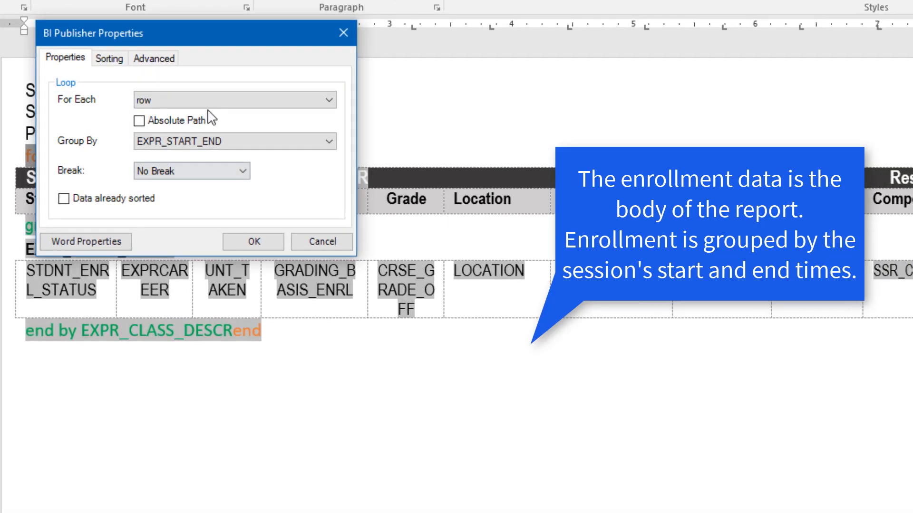
{"action": "left_click_drag", "start_coordinate": [201, 34], "coordinate": [489, 285]}
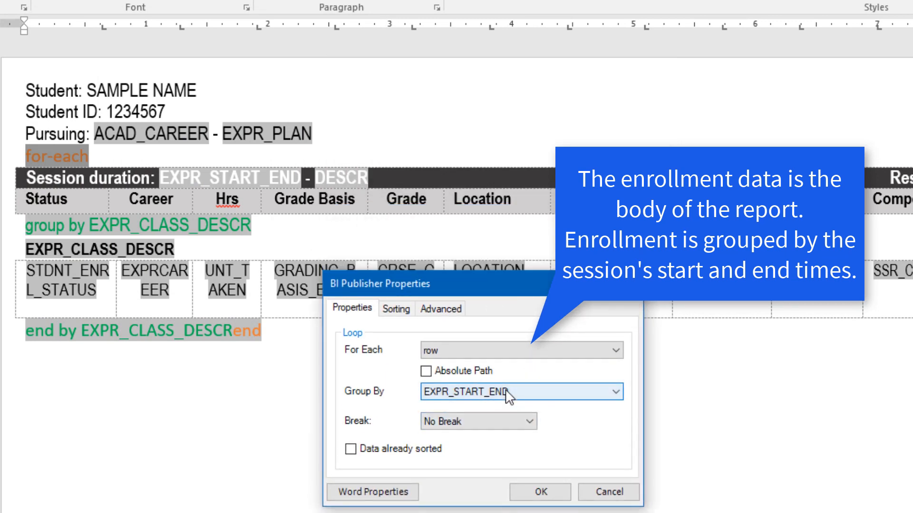
{"action": "left_click", "coordinate": [540, 493]}
- Review the session description field and the whole block enclosed by the orange for-each and end tags
{"action": "left_click", "coordinate": [233, 179]}
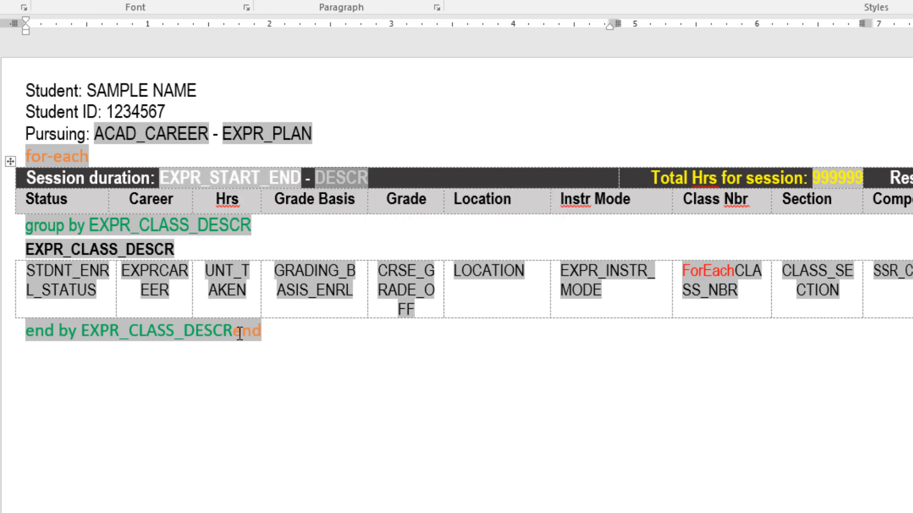
{"action": "mouse_move", "coordinate": [290, 338]}
{"action": "left_mouse_down"}
{"action": "mouse_move", "coordinate": [76, 249]}
{"action": "mouse_move", "coordinate": [49, 149]}
{"action": "left_mouse_up"}
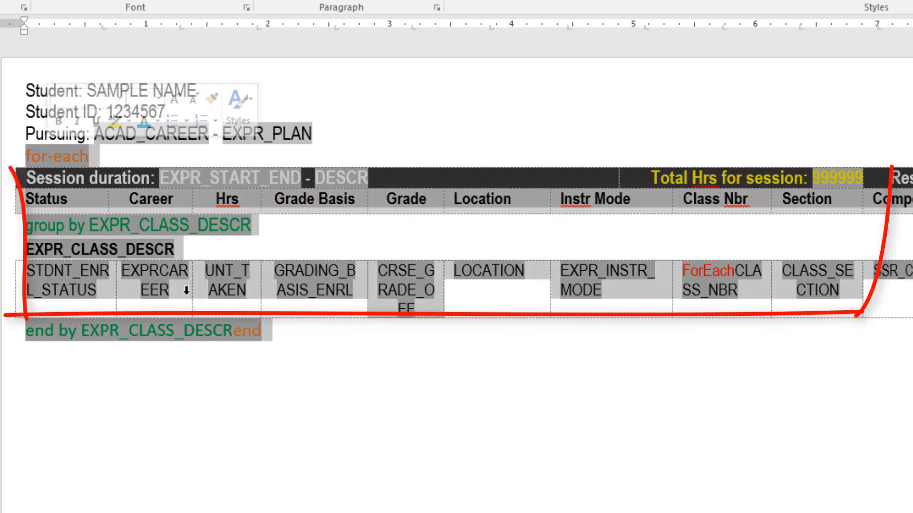
{"action": "left_click", "coordinate": [369, 336]}
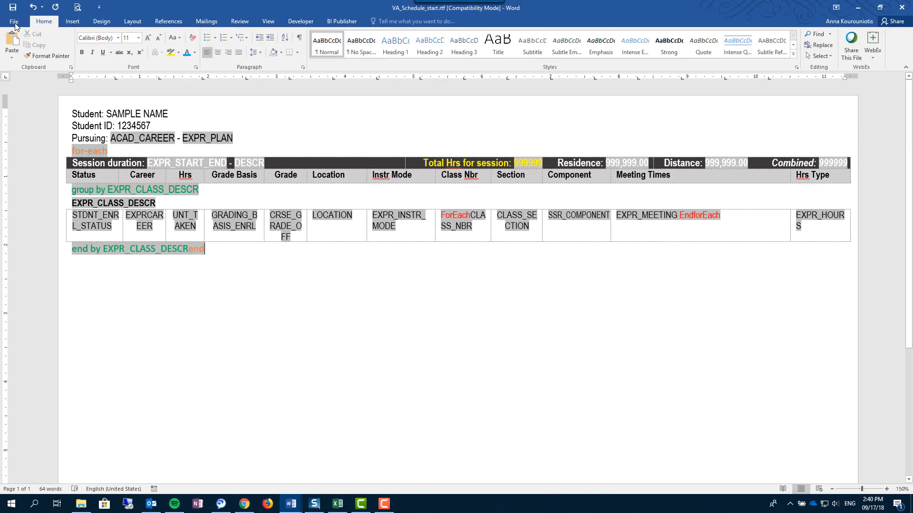
- Save a copy of the template as VA_Schedule_working.rtf in the Multi-tab Excel output folder
{"action": "left_click", "coordinate": [10, 20]}
{"action": "left_click", "coordinate": [30, 112]}
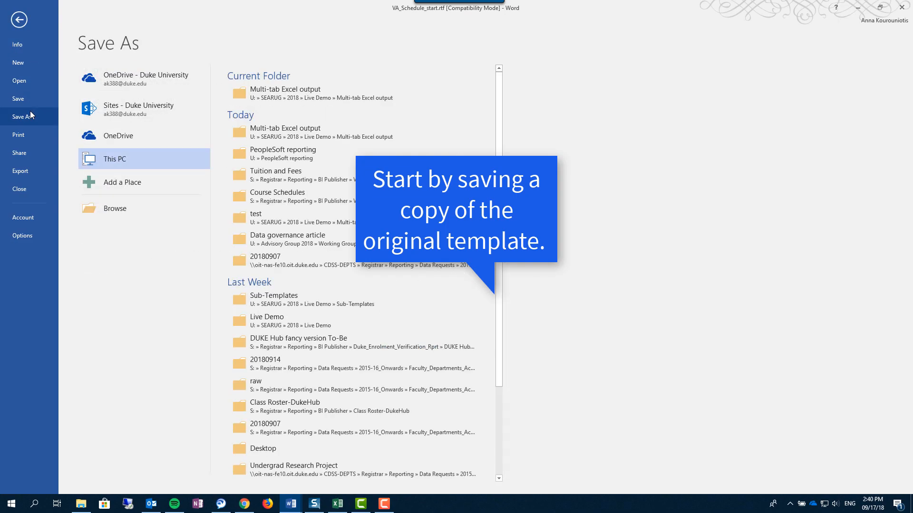
{"action": "left_click", "coordinate": [279, 138]}
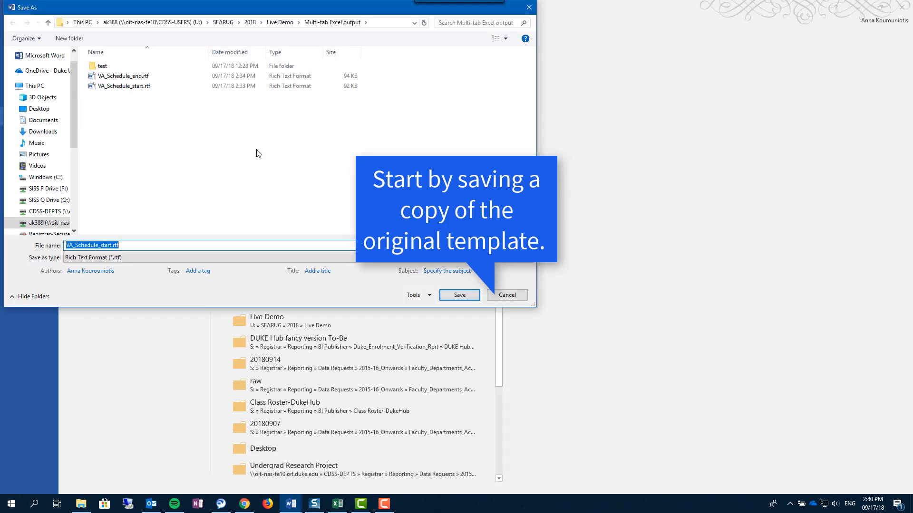
{"action": "left_click", "coordinate": [113, 245]}
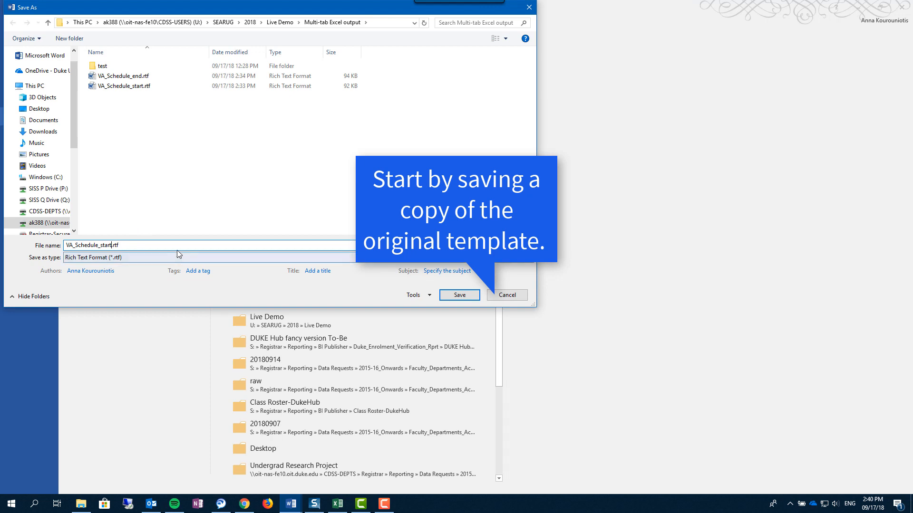
{"action": "key", "text": "BackSpace"}
{"action": "key", "text": "BackSpace"}
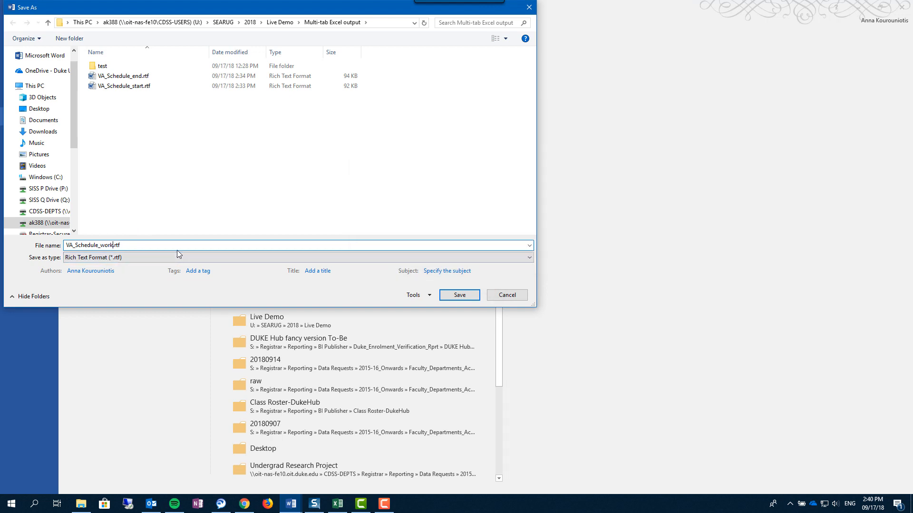
{"action": "left_click", "coordinate": [457, 295]}
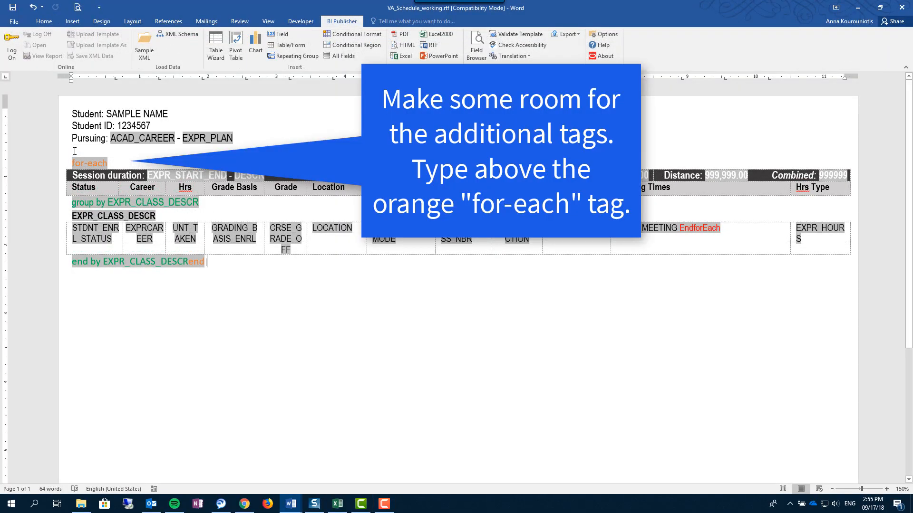
- Add blank lines above the orange for-each tag and enter the tag <?start:body?> there
{"action": "left_click", "coordinate": [75, 151]}
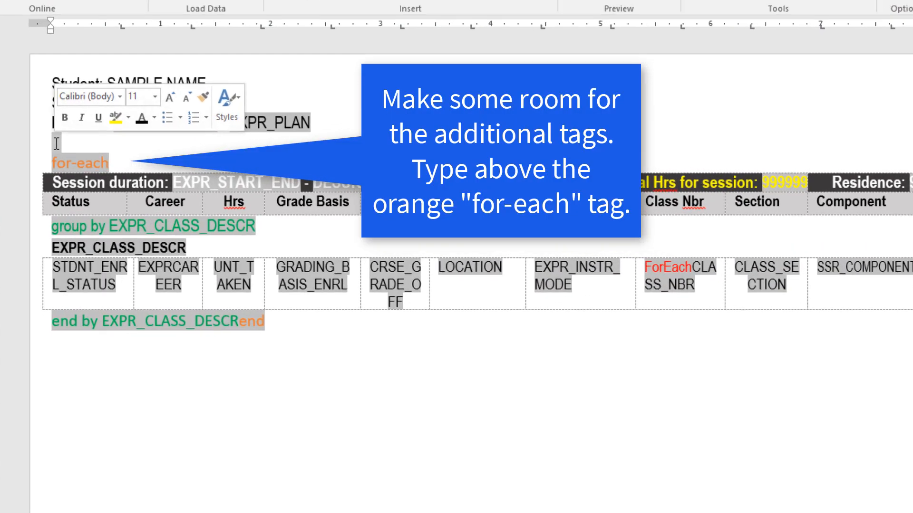
{"action": "key", "text": "Return"}
{"action": "key", "text": "Return"}
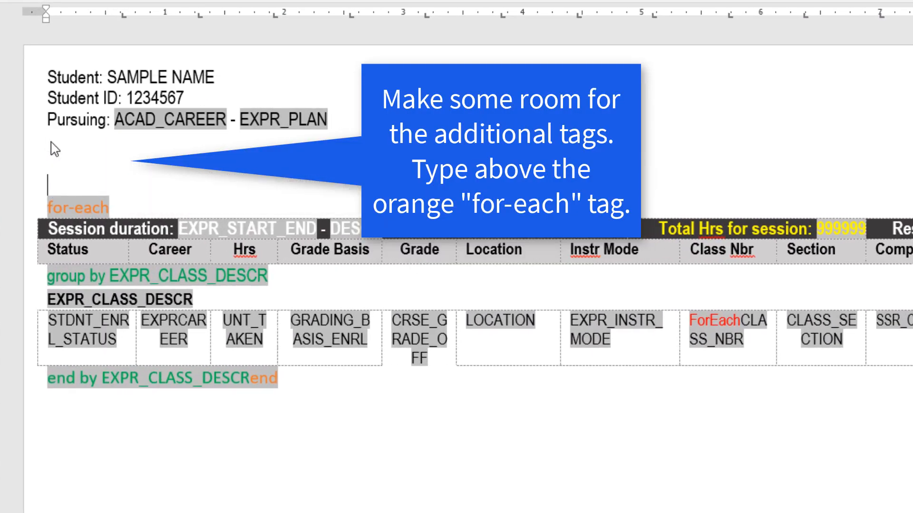
{"action": "type", "text": "<?start"}
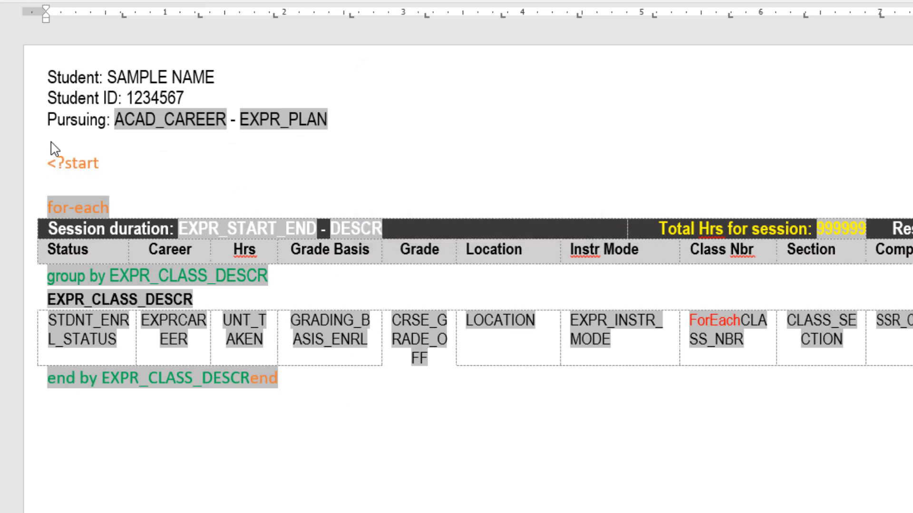
{"action": "type", "text": ":body?>"}
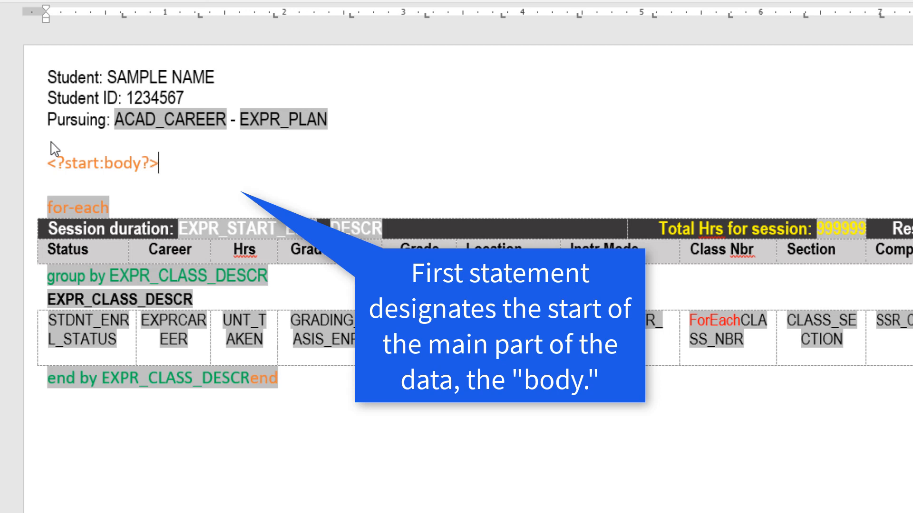
- Change the font color of the <?start:body?> tag to light blue
{"action": "left_click_drag", "start_coordinate": [169, 161], "coordinate": [42, 165]}
{"action": "left_click", "coordinate": [148, 138]}
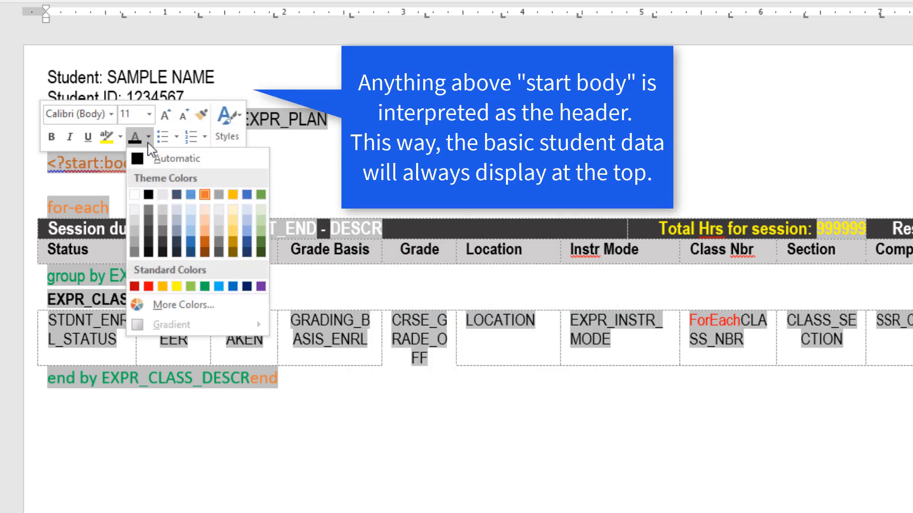
{"action": "left_click", "coordinate": [219, 286]}
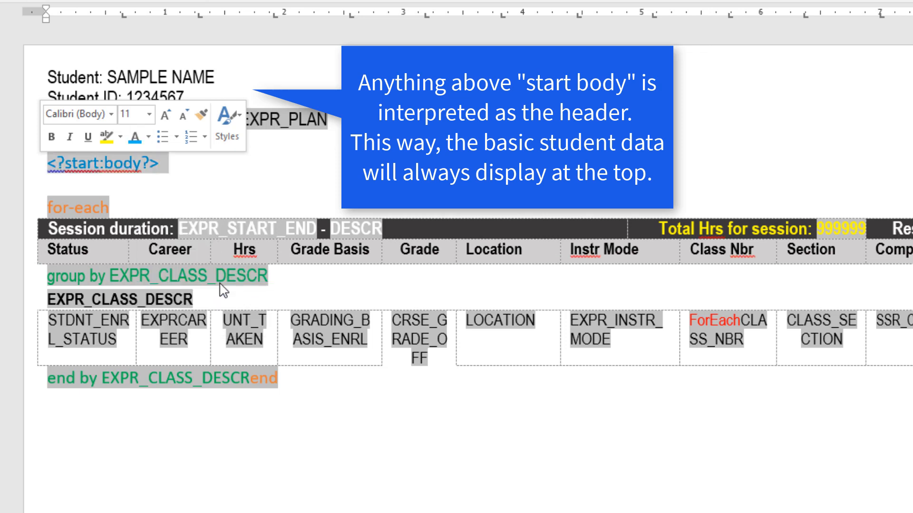
{"action": "left_click", "coordinate": [182, 180]}
- Copy the <?start:body?> tag and paste it below the orange end tag, leaving a blank line between them
{"action": "left_click_drag", "start_coordinate": [165, 163], "coordinate": [54, 166]}
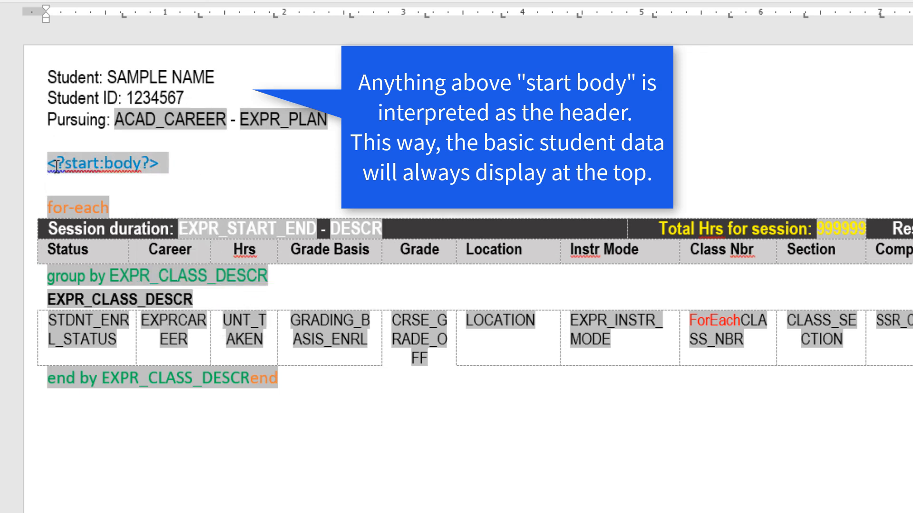
{"action": "key", "text": "ctrl+c"}
{"action": "left_click", "coordinate": [345, 374]}
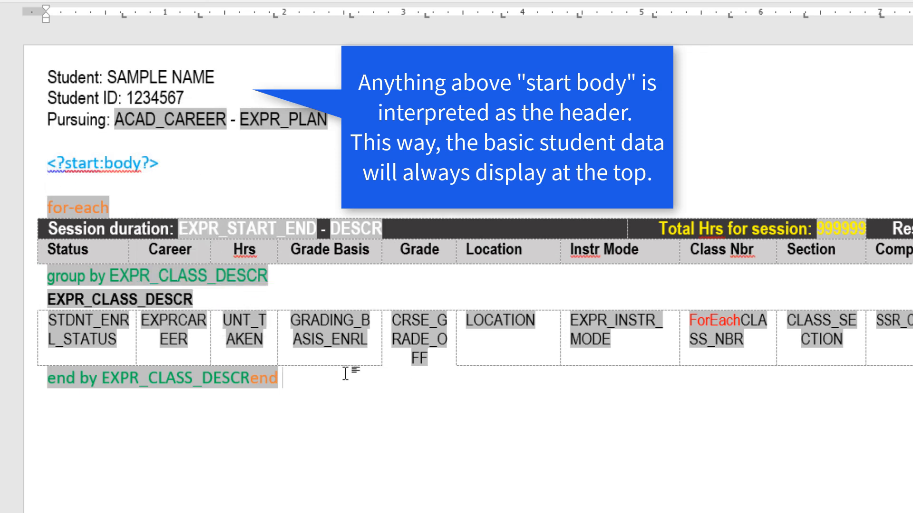
{"action": "key", "text": "ctrl+v"}
- Change the pasted body tag below the table to read <?end body?>
{"action": "left_click", "coordinate": [99, 422]}
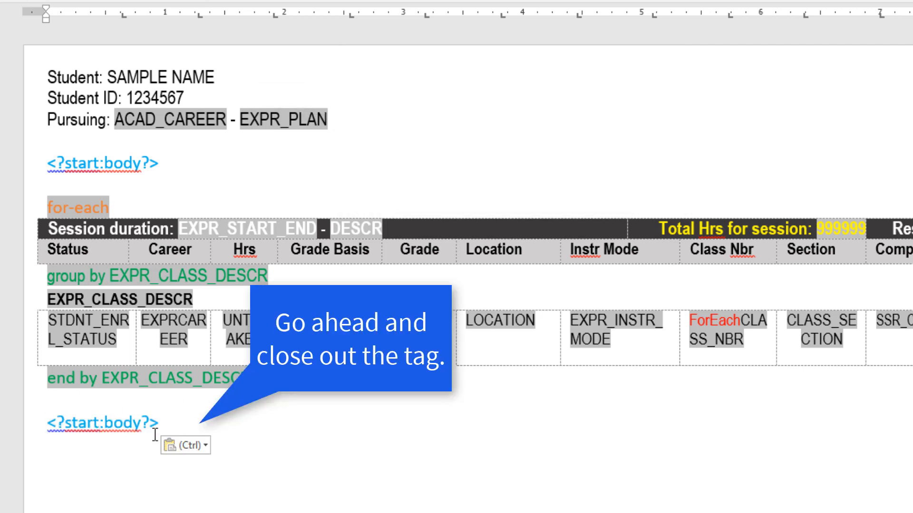
{"action": "key", "text": "BackSpace"}
{"action": "key", "text": "BackSpace"}
{"action": "key", "text": "BackSpace"}
{"action": "key", "text": "BackSpace"}
{"action": "key", "text": "BackSpace"}
{"action": "key", "text": "Delete"}
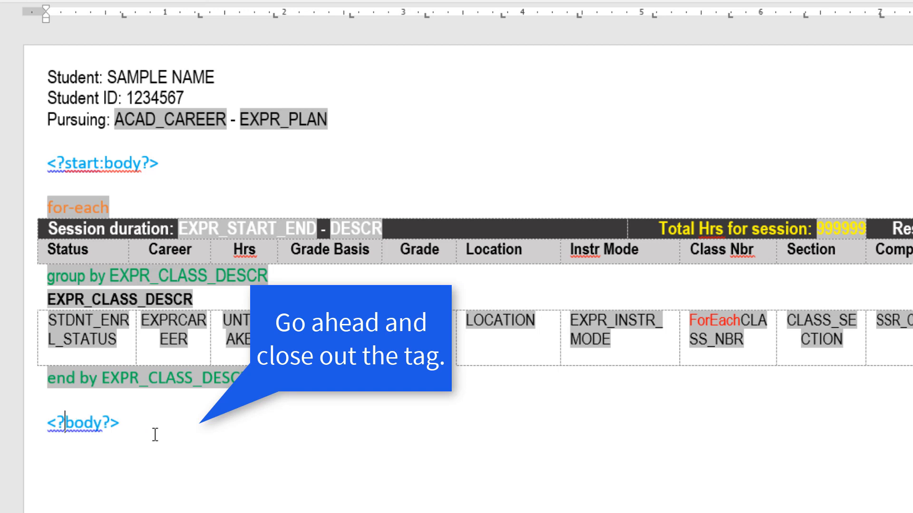
{"action": "type", "text": "end"}
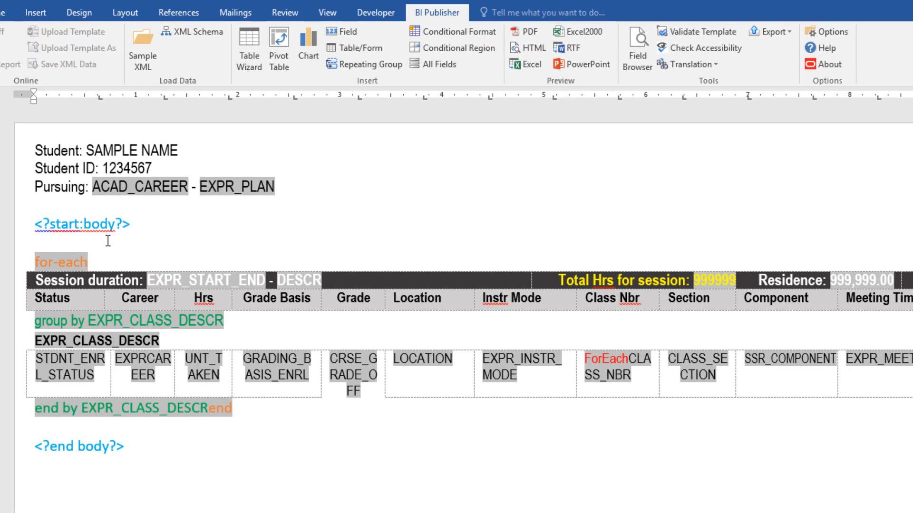
- Set up a repeating group below the <?start:body?> tag for each row, grouped by DESCR, with a Page break
{"action": "left_click", "coordinate": [363, 66]}
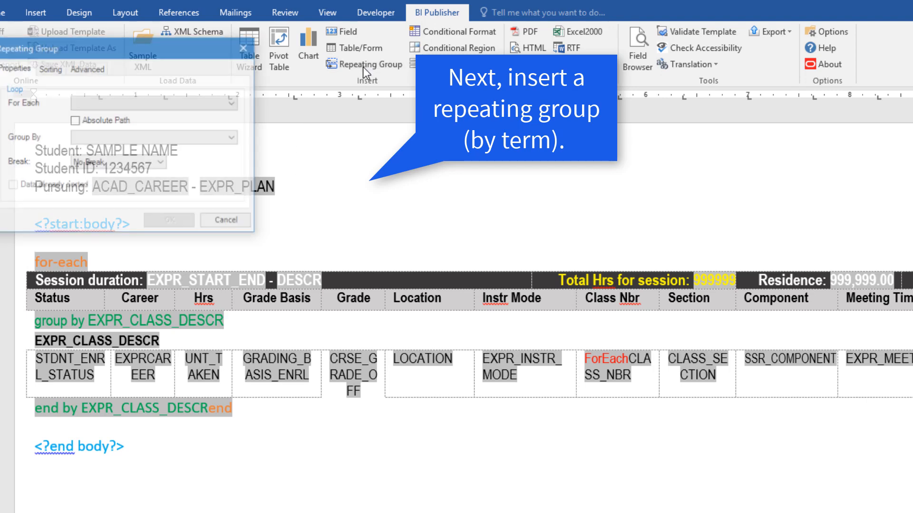
{"action": "left_click_drag", "start_coordinate": [135, 50], "coordinate": [449, 238]}
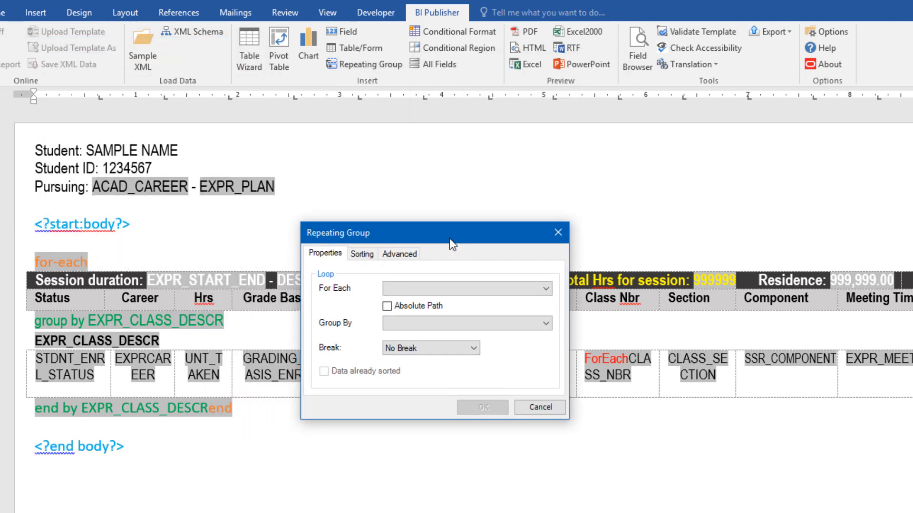
{"action": "left_click", "coordinate": [449, 288]}
{"action": "left_click", "coordinate": [443, 301]}
{"action": "left_click", "coordinate": [433, 324]}
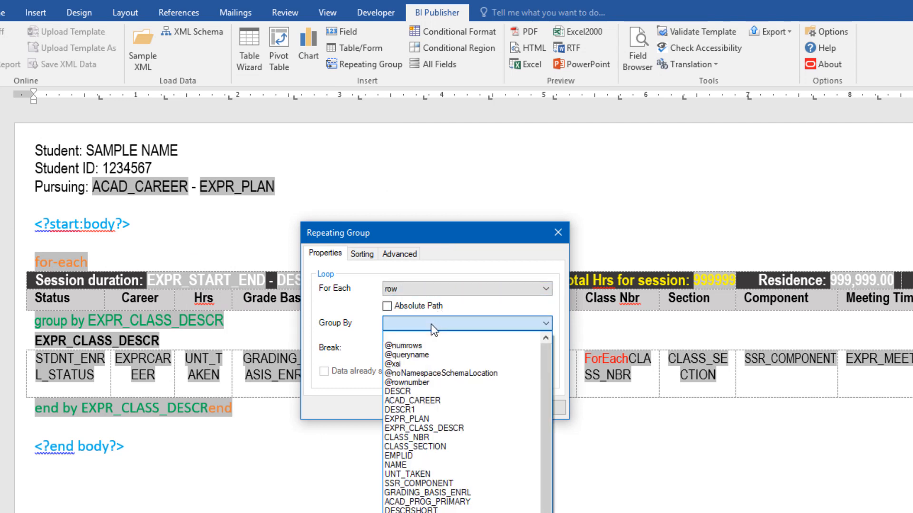
{"action": "left_click", "coordinate": [400, 392]}
{"action": "left_click", "coordinate": [434, 349]}
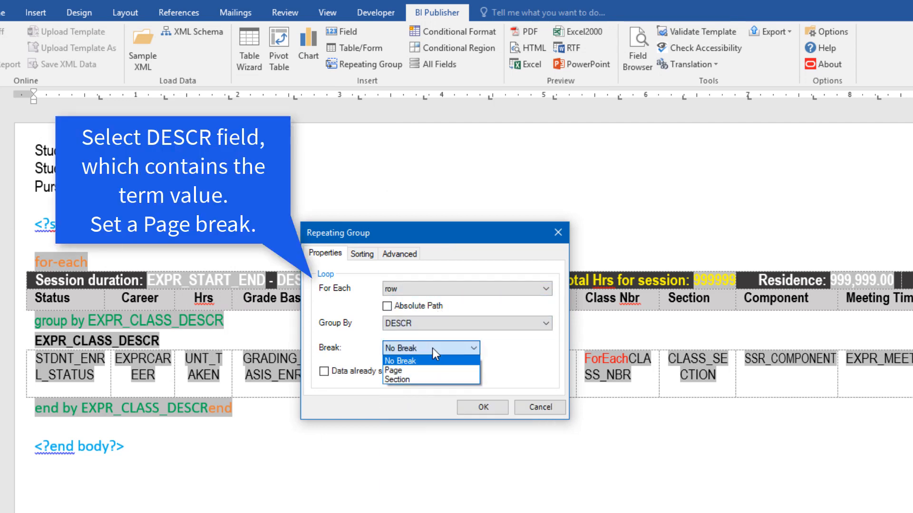
{"action": "left_click", "coordinate": [396, 372]}
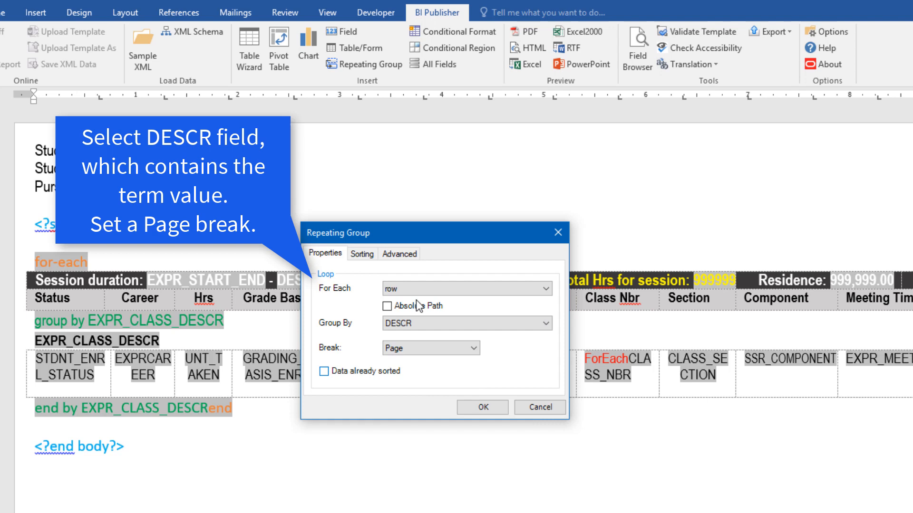
- Review the repeating group's generated code and sorting settings, and insert the group into the template
{"action": "left_click", "coordinate": [399, 253]}
{"action": "left_click_drag", "start_coordinate": [428, 286], "coordinate": [306, 285]}
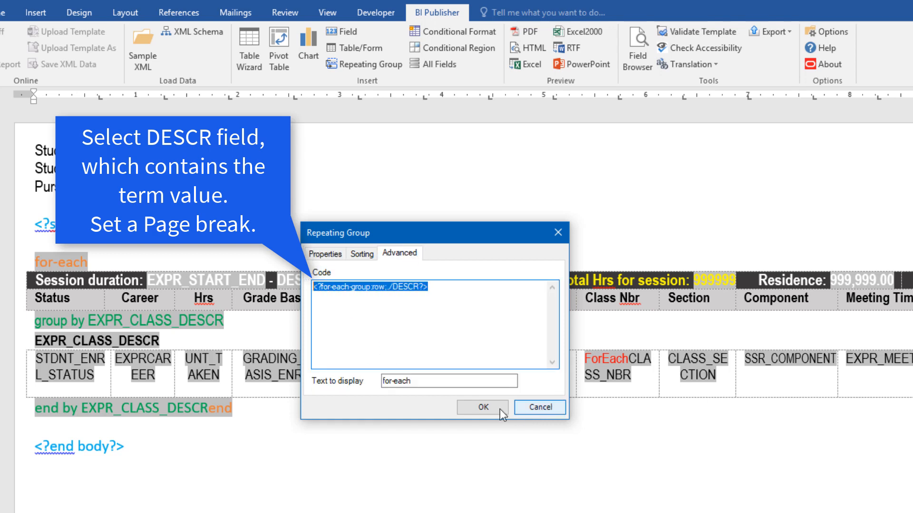
{"action": "left_click", "coordinate": [362, 254]}
{"action": "left_click", "coordinate": [325, 254]}
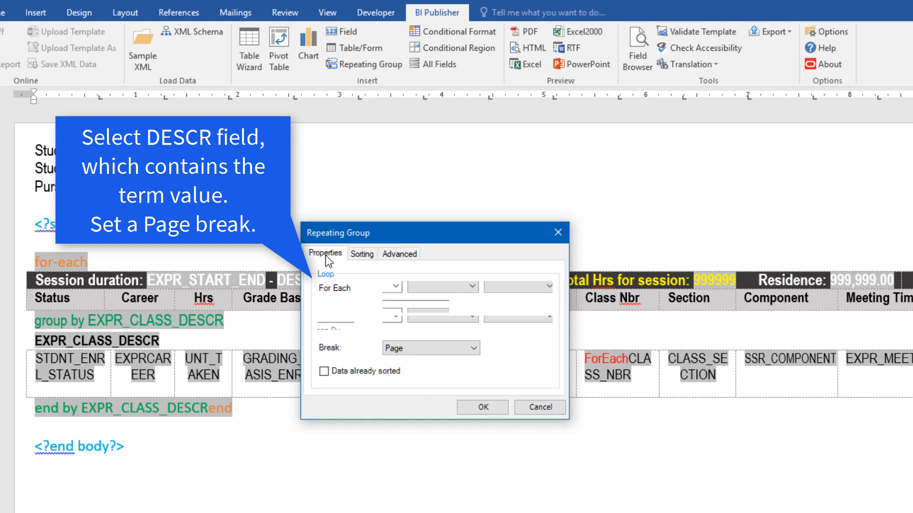
{"action": "left_click", "coordinate": [483, 407]}
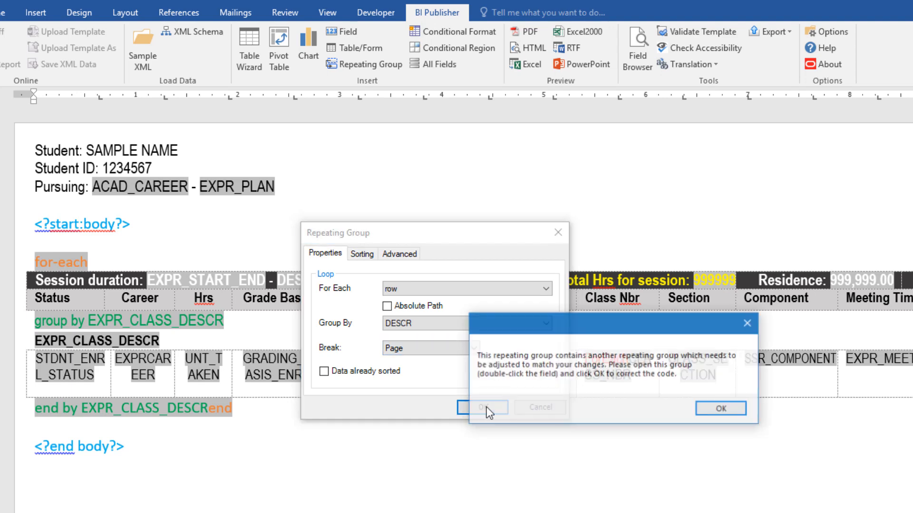
{"action": "left_click", "coordinate": [719, 412]}
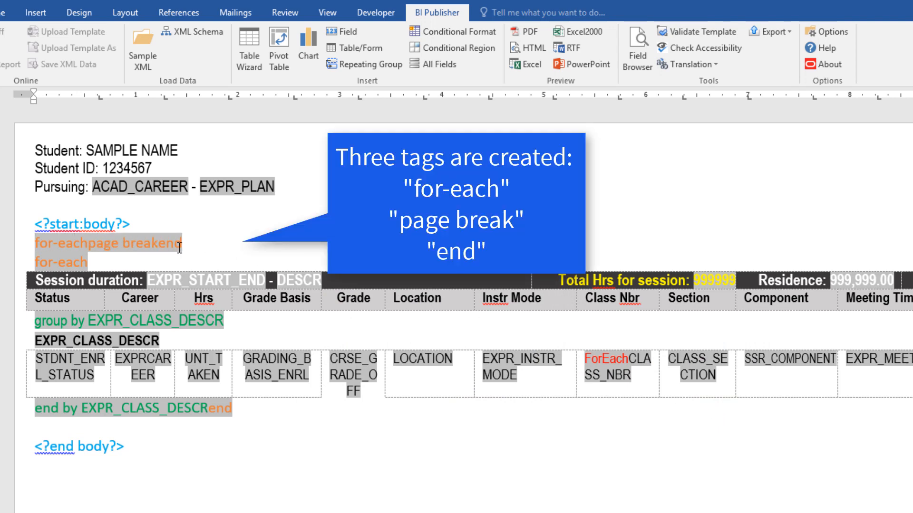
- Change the font color of the new for-each, page break and end tags to yellow
{"action": "left_click_drag", "start_coordinate": [138, 241], "coordinate": [74, 240]}
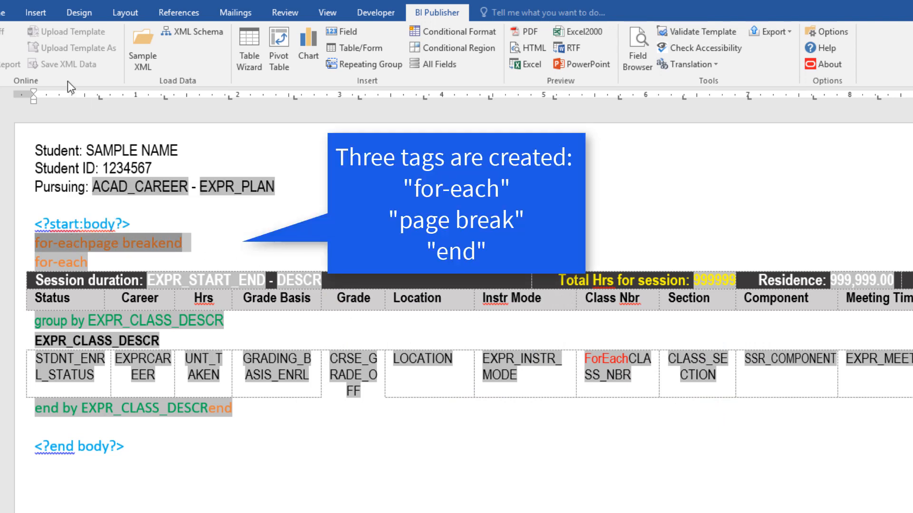
{"action": "left_click_drag", "start_coordinate": [181, 246], "coordinate": [96, 245]}
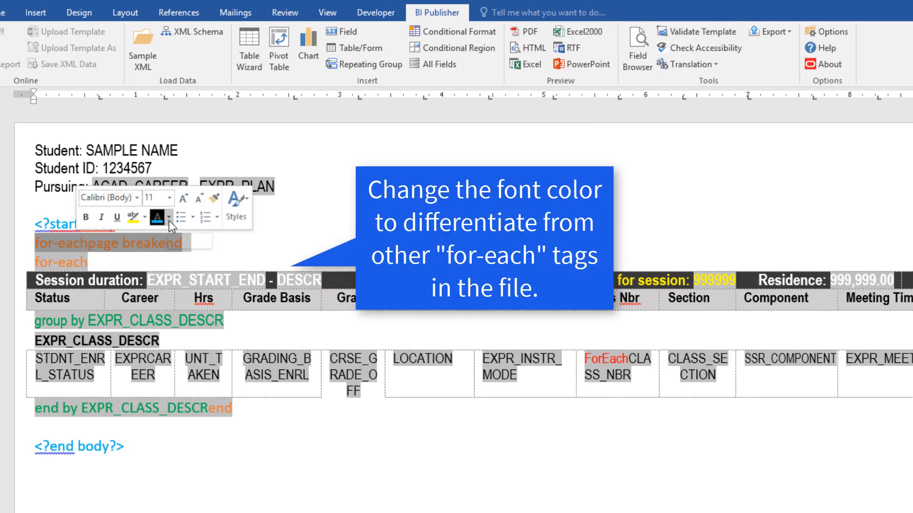
{"action": "left_click", "coordinate": [169, 220]}
{"action": "left_click", "coordinate": [193, 345]}
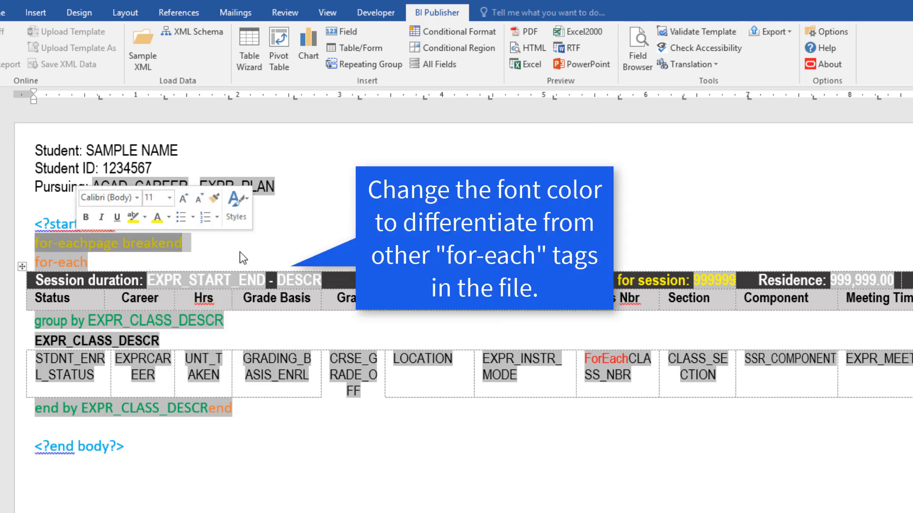
- Move the yellow page break and end tags to the blank line directly above <?end body?>
{"action": "left_click_drag", "start_coordinate": [182, 244], "coordinate": [128, 240]}
{"action": "key", "text": "ctrl+x"}
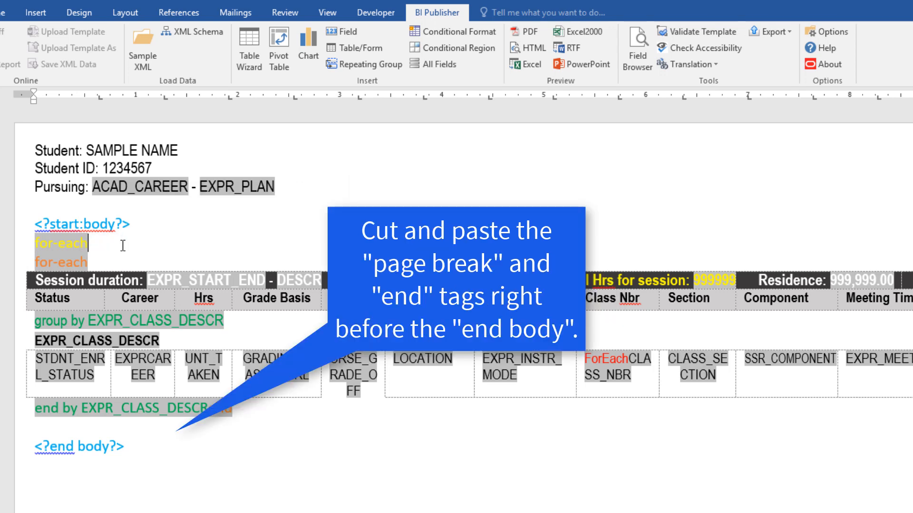
{"action": "left_click", "coordinate": [114, 428]}
{"action": "key", "text": "ctrl+v"}
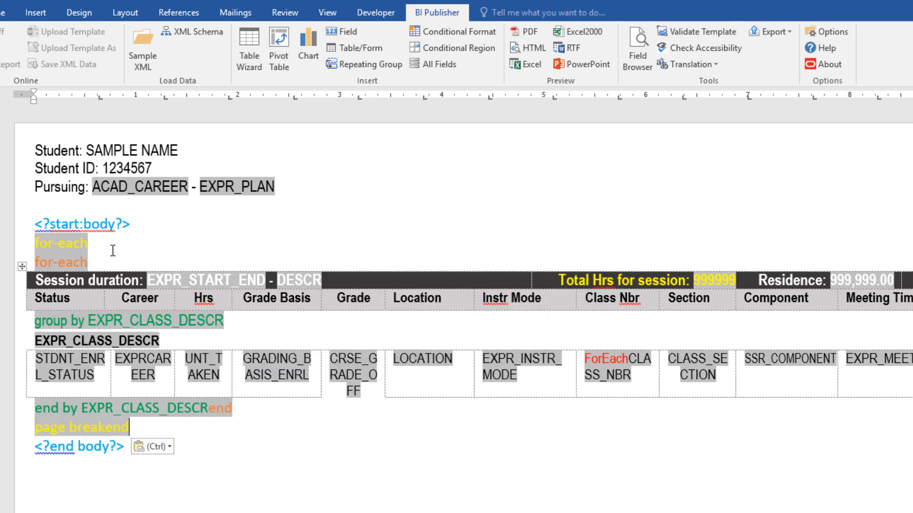
- Begin a statement with <?spread directly after the yellow for-each tag and set its font color to Automatic
{"action": "left_click", "coordinate": [112, 246]}
{"action": "type", "text": "<?sp"}
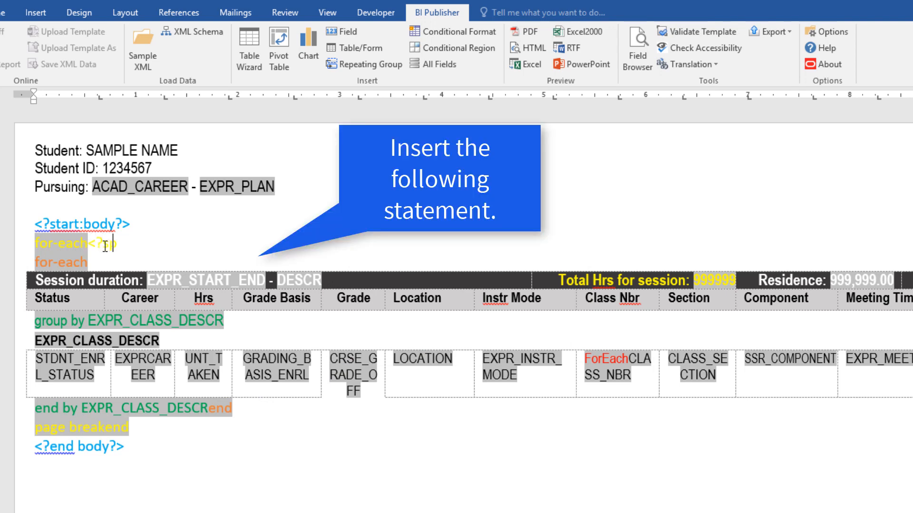
{"action": "type", "text": "read"}
{"action": "left_click_drag", "start_coordinate": [150, 243], "coordinate": [92, 241]}
{"action": "left_click", "coordinate": [181, 219]}
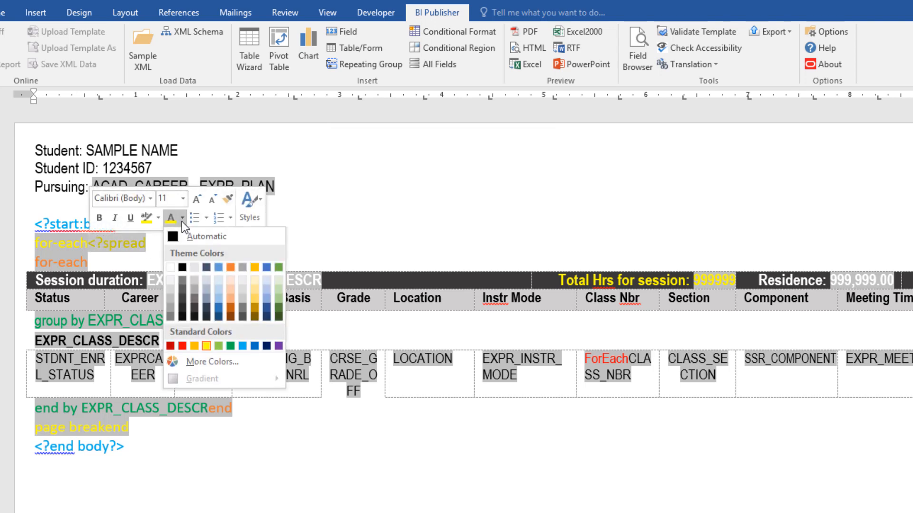
{"action": "left_click", "coordinate": [183, 237]}
{"action": "left_click", "coordinate": [161, 244]}
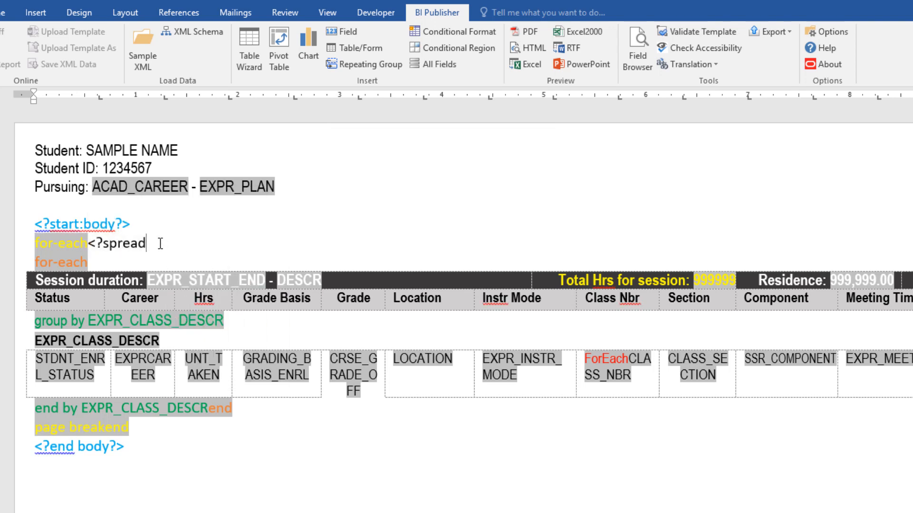
- Complete the statement after the yellow for-each tag so it reads <?spreadsheet-sheet-name:{DESCR}?>
{"action": "type", "text": "sheet-sheet"}
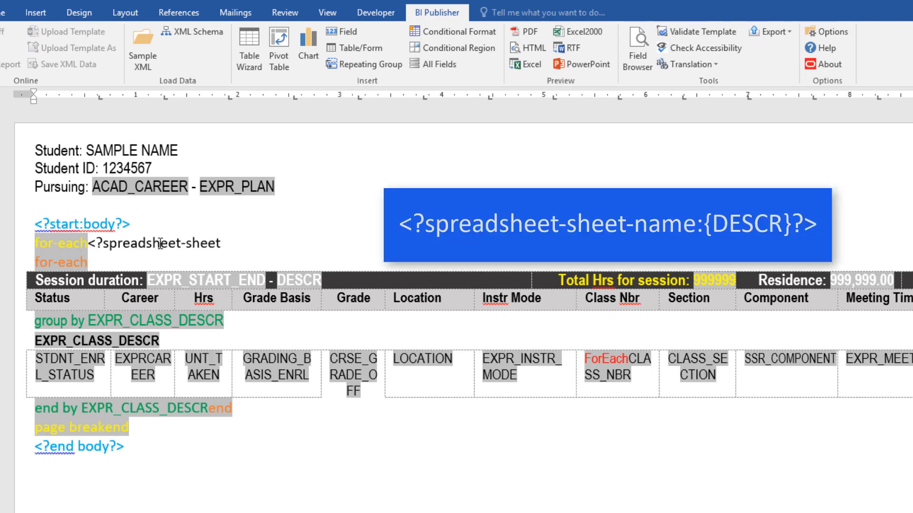
{"action": "type", "text": "-name:{DE"}
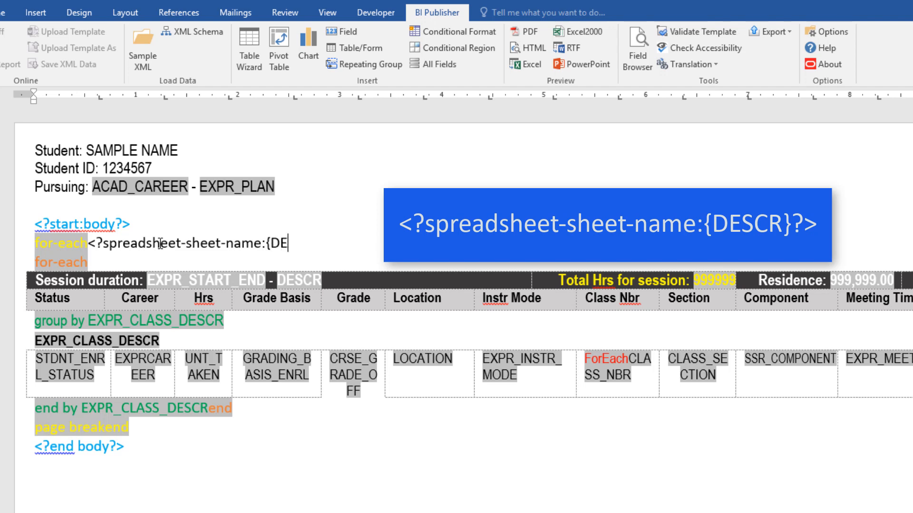
{"action": "type", "text": "SCR}?>"}
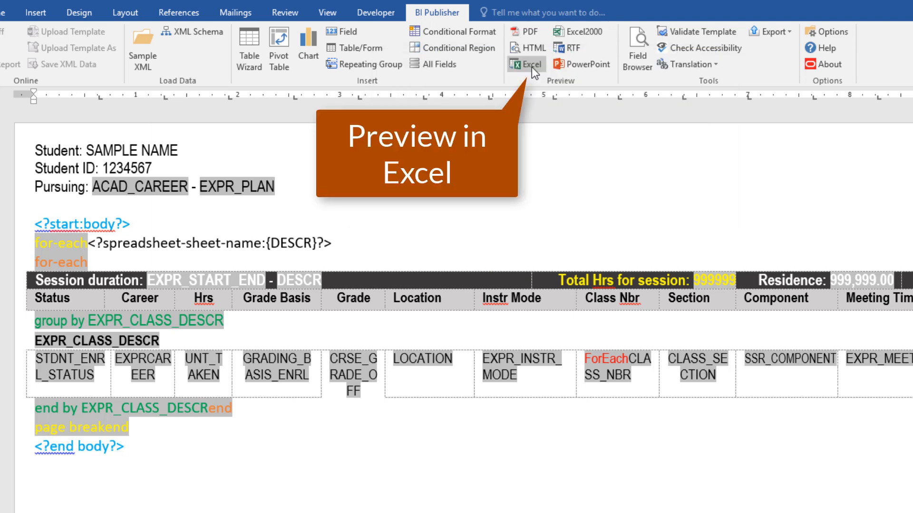
- Preview the template's output in Excel and check the session headers on the 2018 Spring Term sheet
{"action": "left_click", "coordinate": [531, 65]}
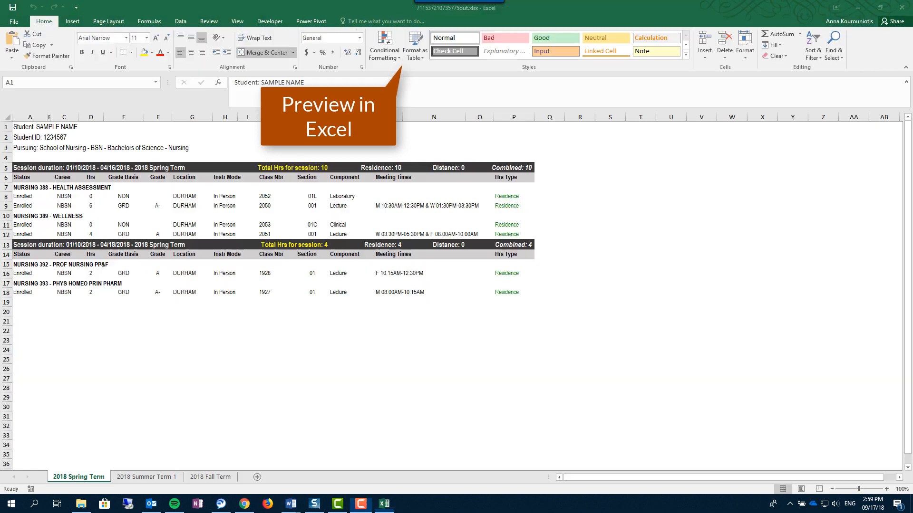
{"action": "left_click", "coordinate": [140, 168]}
{"action": "left_click", "coordinate": [164, 251]}
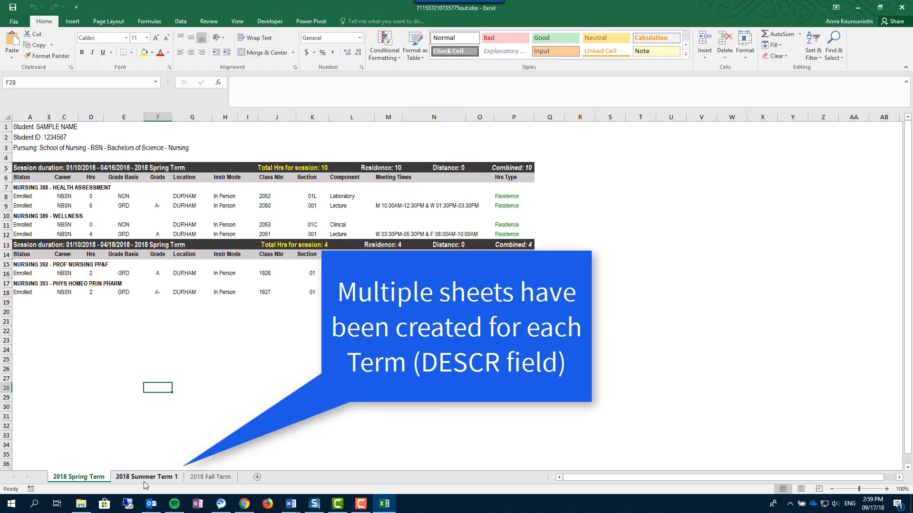
- Check the session headers on the 2018 Summer Term 1 and 2018 Fall Term sheets
{"action": "left_click", "coordinate": [146, 477]}
{"action": "left_click", "coordinate": [172, 178]}
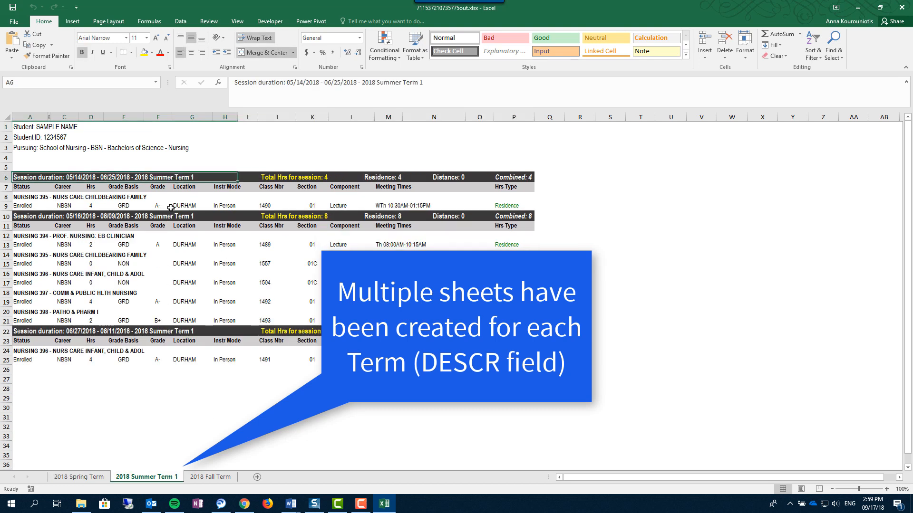
{"action": "left_click", "coordinate": [171, 215]}
{"action": "left_click", "coordinate": [179, 331]}
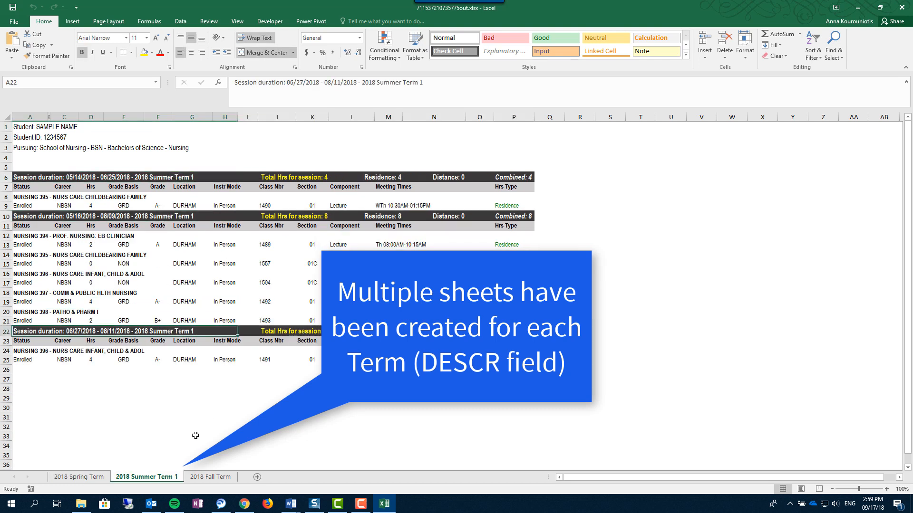
{"action": "left_click", "coordinate": [210, 478]}
{"action": "left_click", "coordinate": [153, 177]}
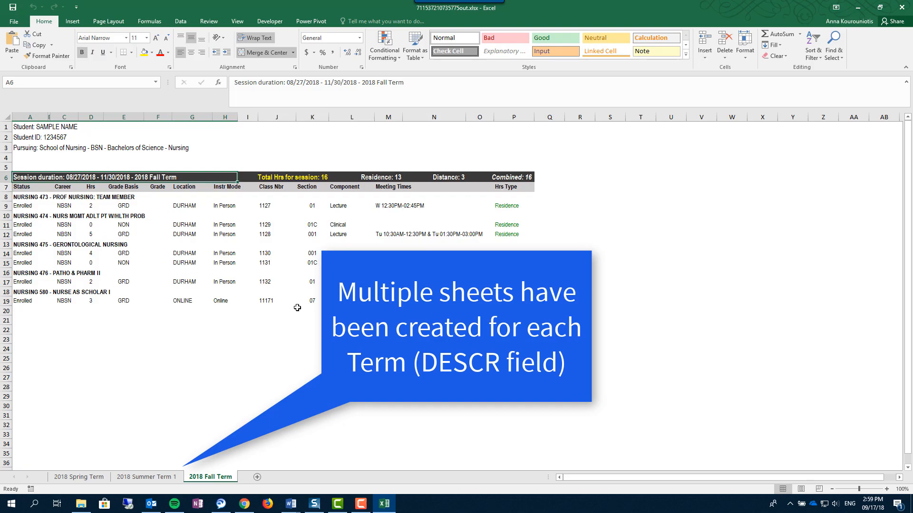